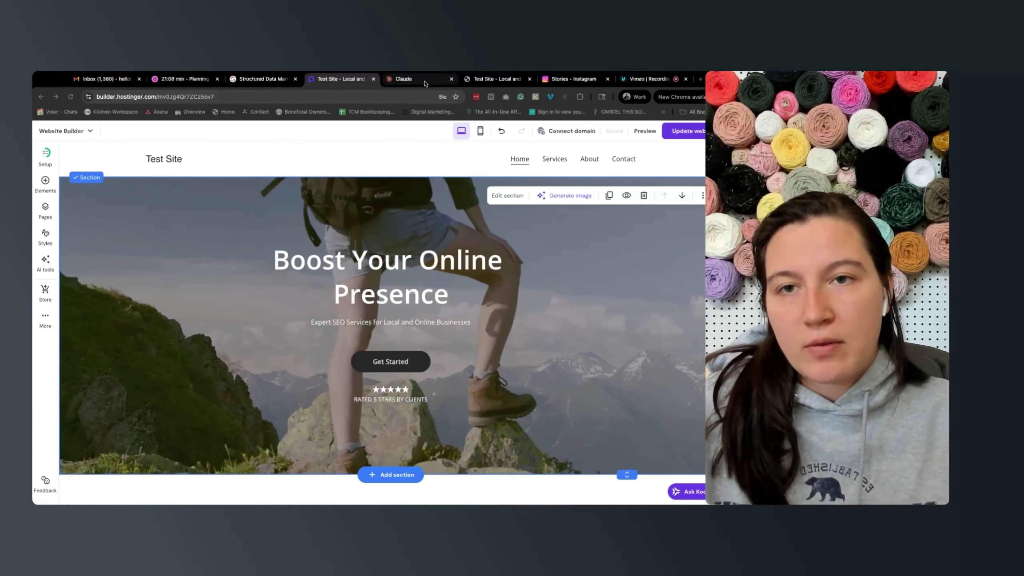
Switch to Claude and ask for schema code for an SEO specialist located in North Carolina and what further information it needs.
{"action": "left_click", "coordinate": [424, 84]}
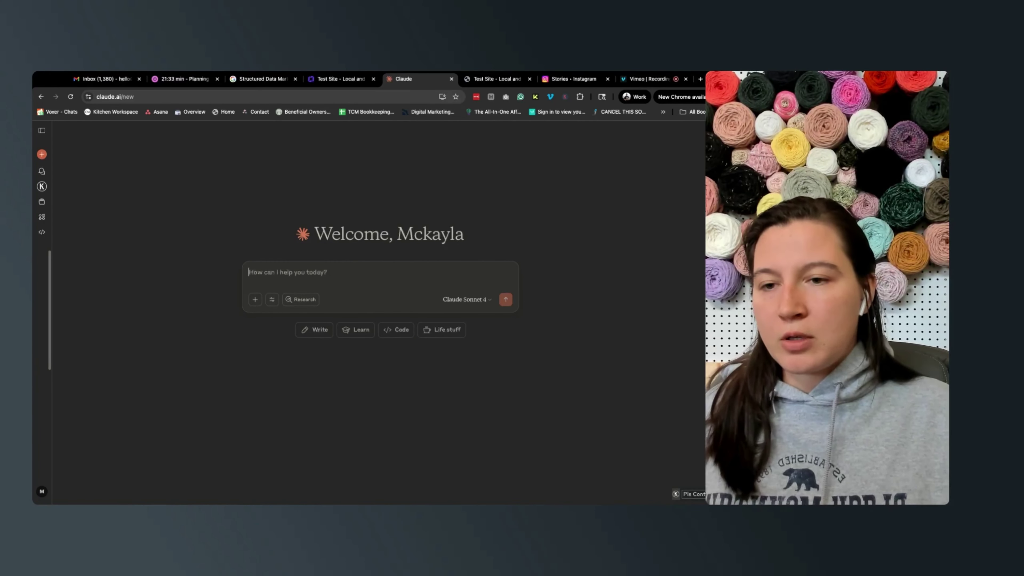
{"action": "type", "text": "can you create me ch"}
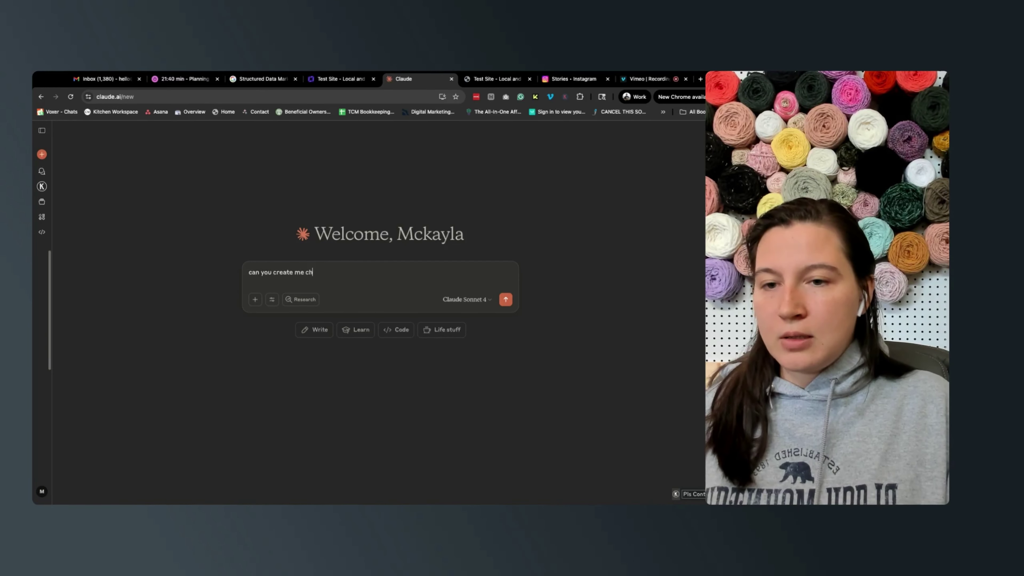
{"action": "key", "text": "BackSpace"}
{"action": "key", "text": "BackSpace"}
{"action": "type", "text": "schema code for an SEO "}
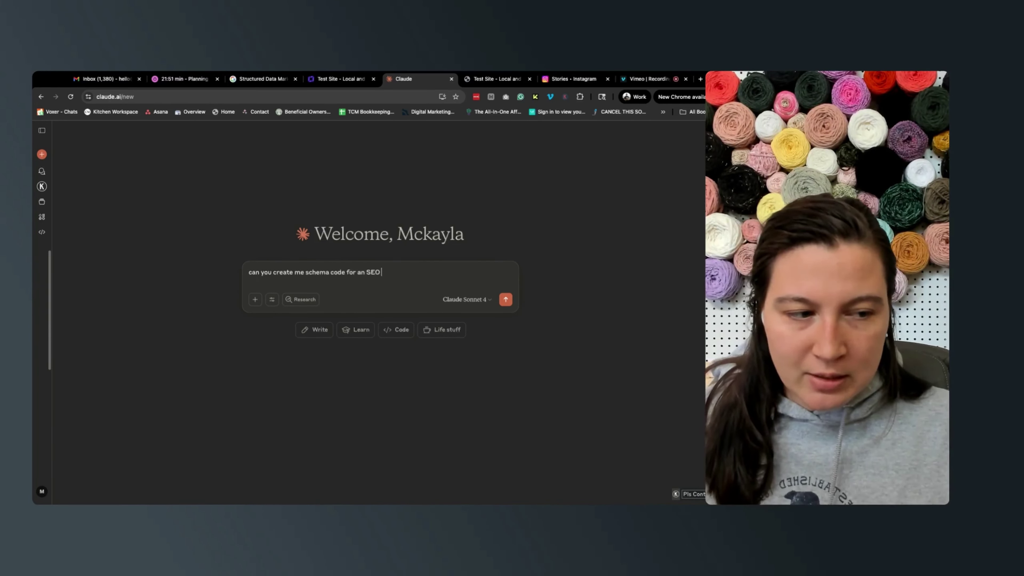
{"action": "type", "text": "specialist located in North Carolina, plea"}
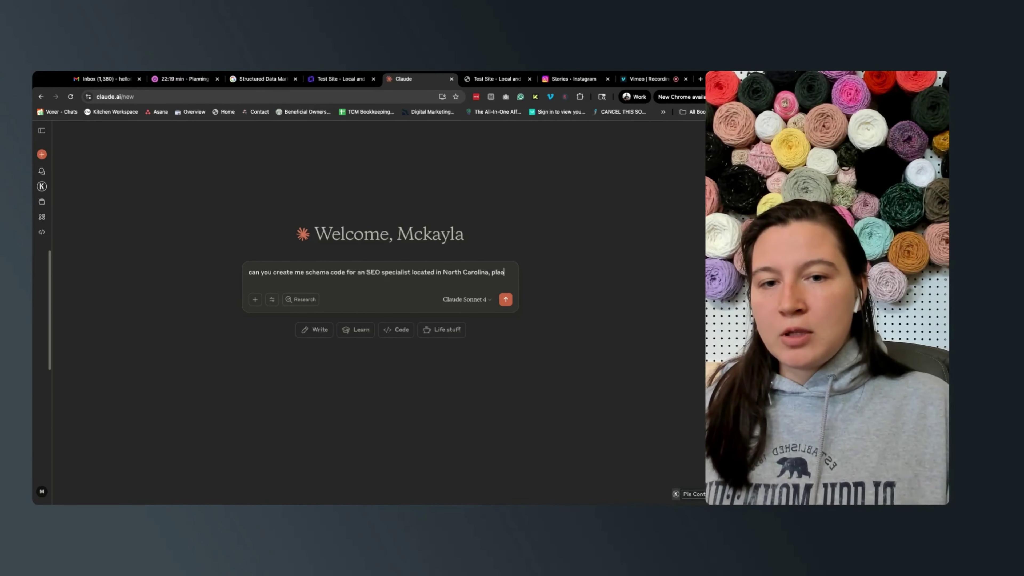
{"action": "type", "text": "se let me know what i"}
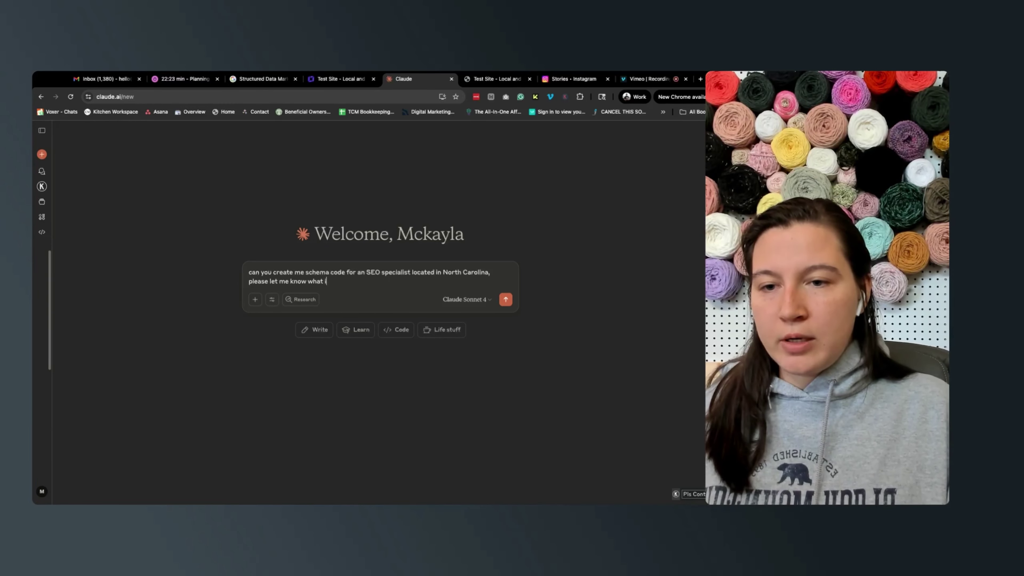
{"action": "type", "text": "nformation beyond that you need."}
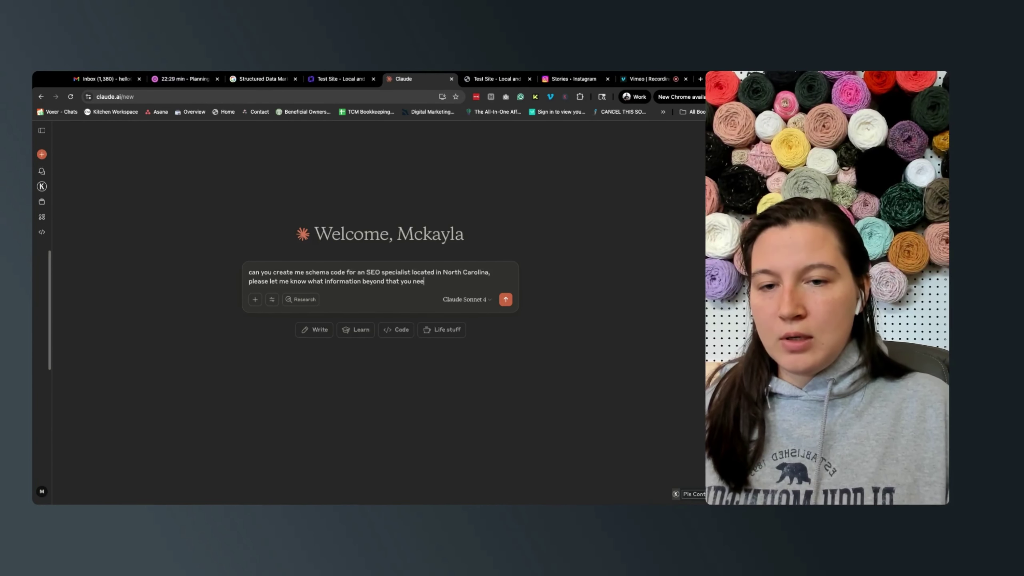
{"action": "key", "text": "Return"}
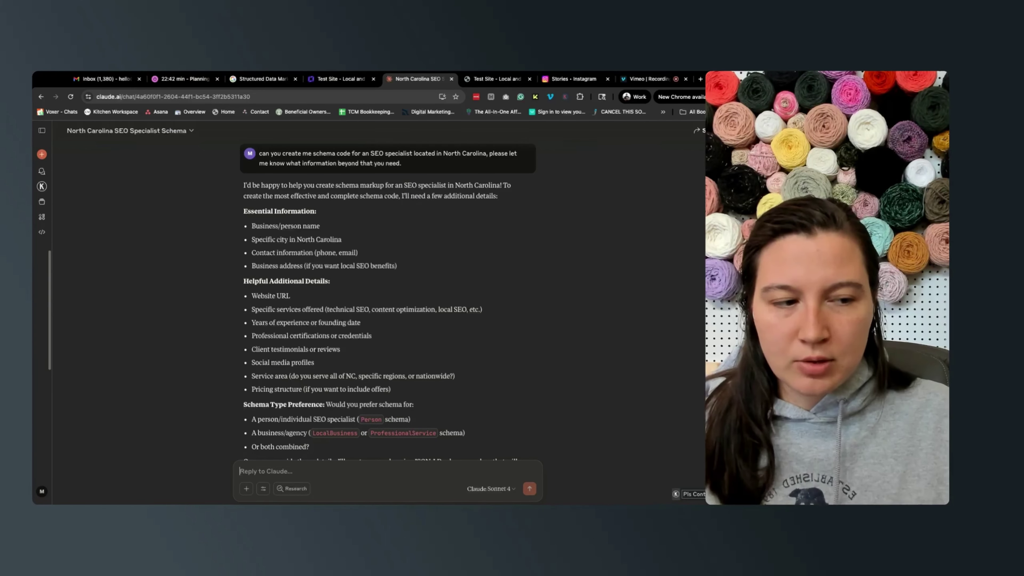
Reply with SEO Test Company's details: Raleigh, North Carolina, contact e-mail, seotest.com, SEO services, 7 years, nationwide, prices from $500, Professional Service.
{"action": "key", "text": "super+v"}
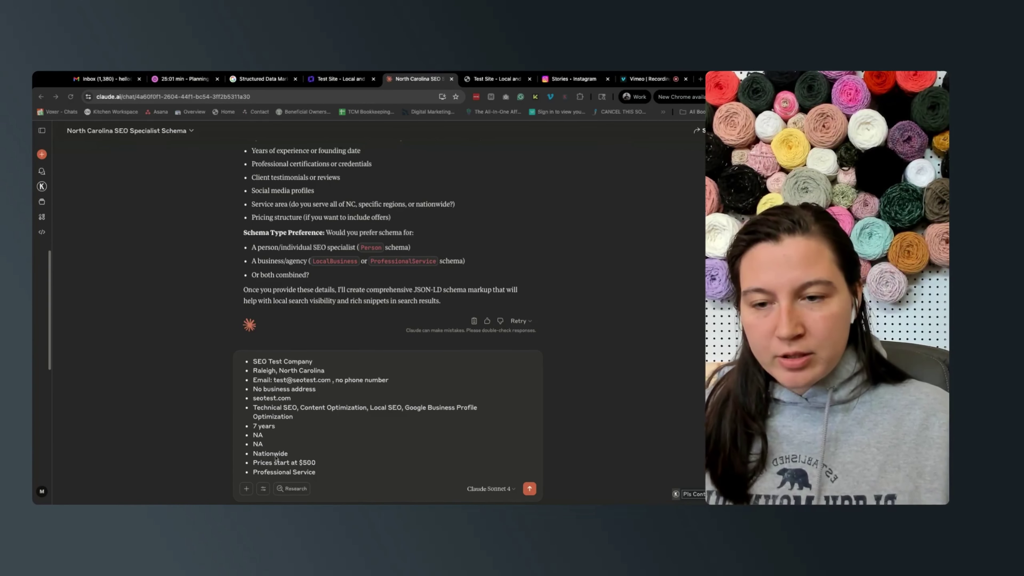
{"action": "scroll", "coordinate": [290, 453], "scroll_direction": "up", "scroll_amount": 1}
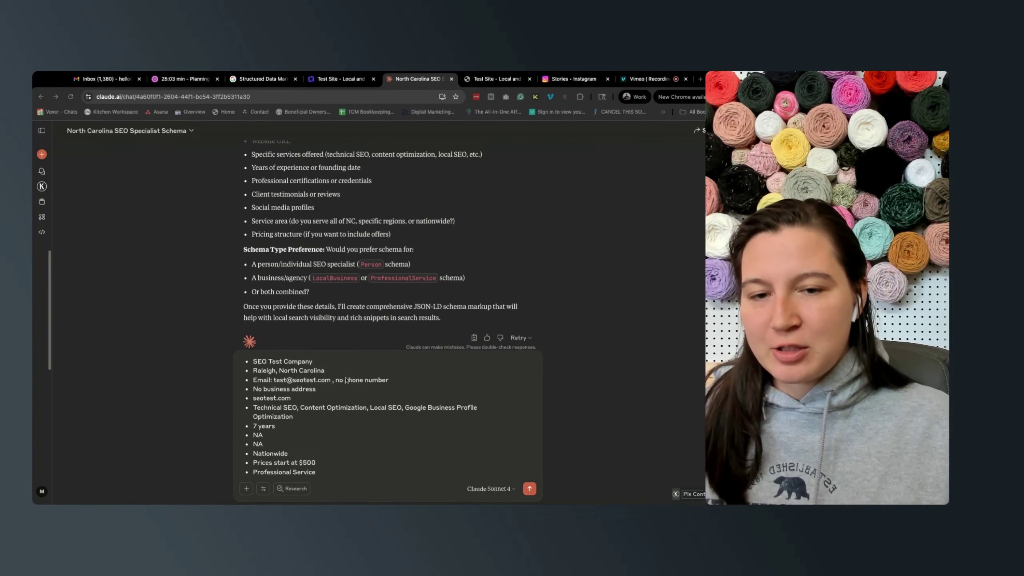
{"action": "left_click", "coordinate": [290, 472]}
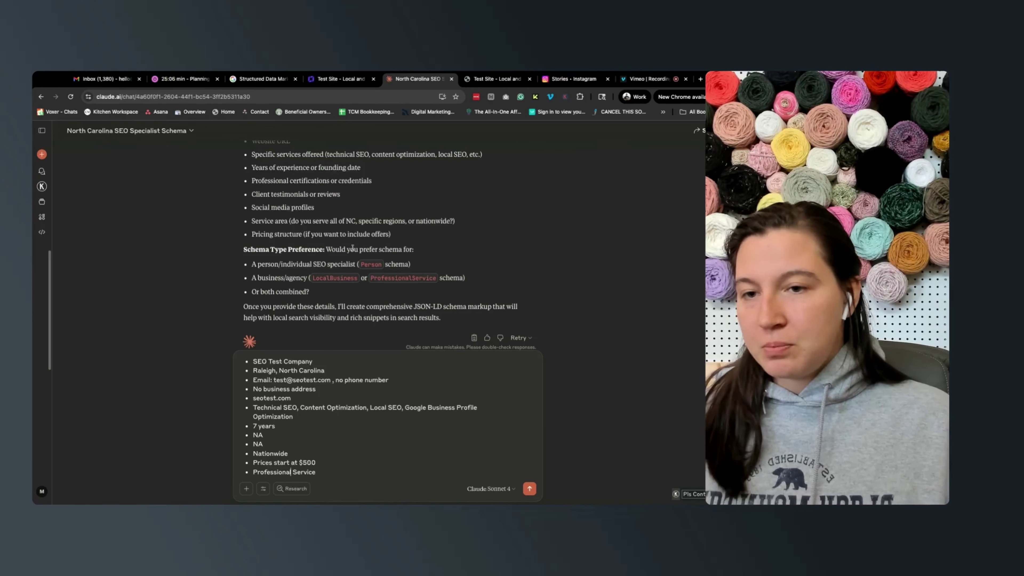
{"action": "left_click", "coordinate": [530, 489]}
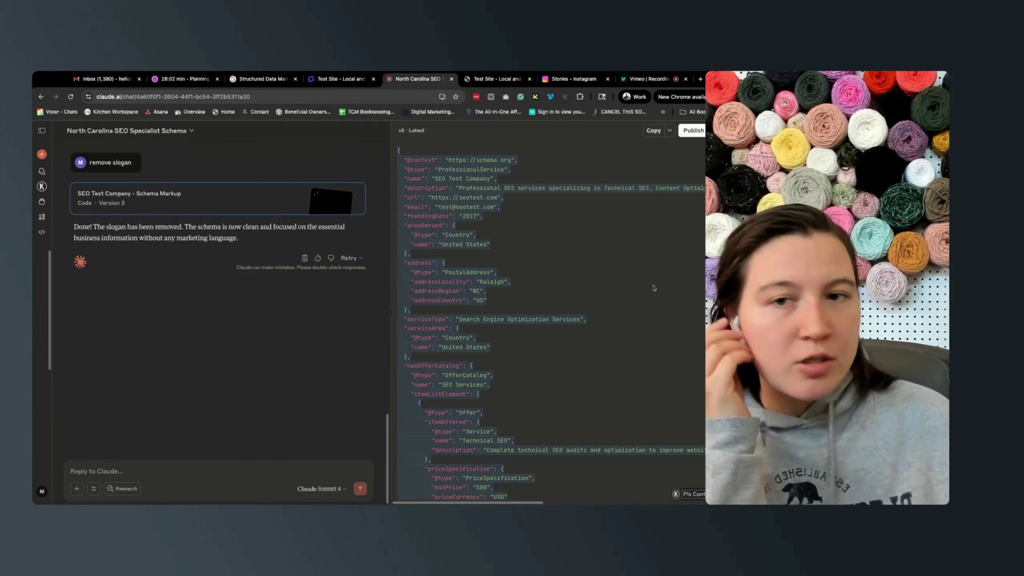
Select the complete version 3 schema code, from its opening brace to its closing brace.
{"action": "left_click", "coordinate": [569, 256]}
{"action": "left_click_drag", "start_coordinate": [400, 158], "coordinate": [473, 236]}
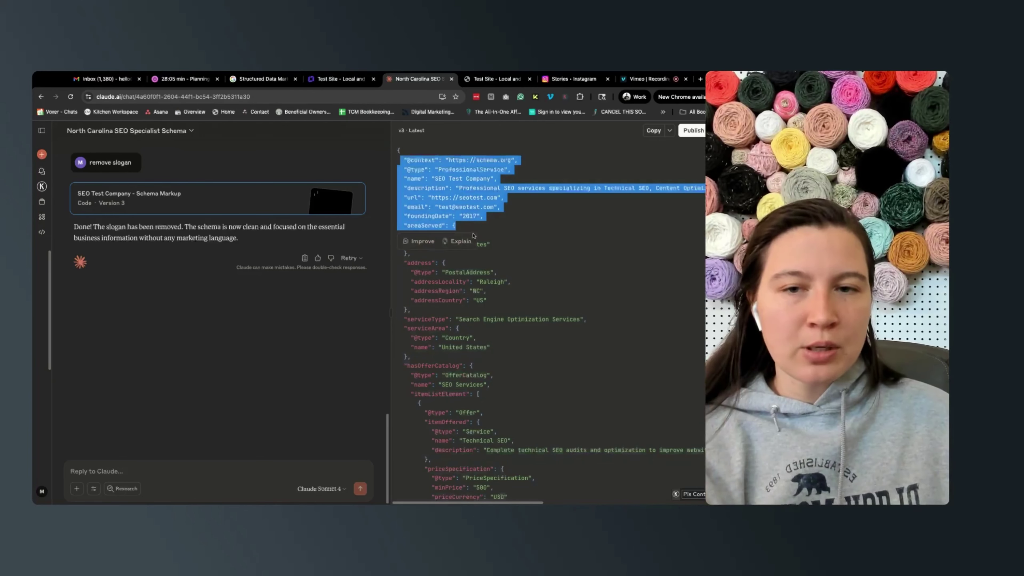
{"action": "left_click", "coordinate": [474, 236]}
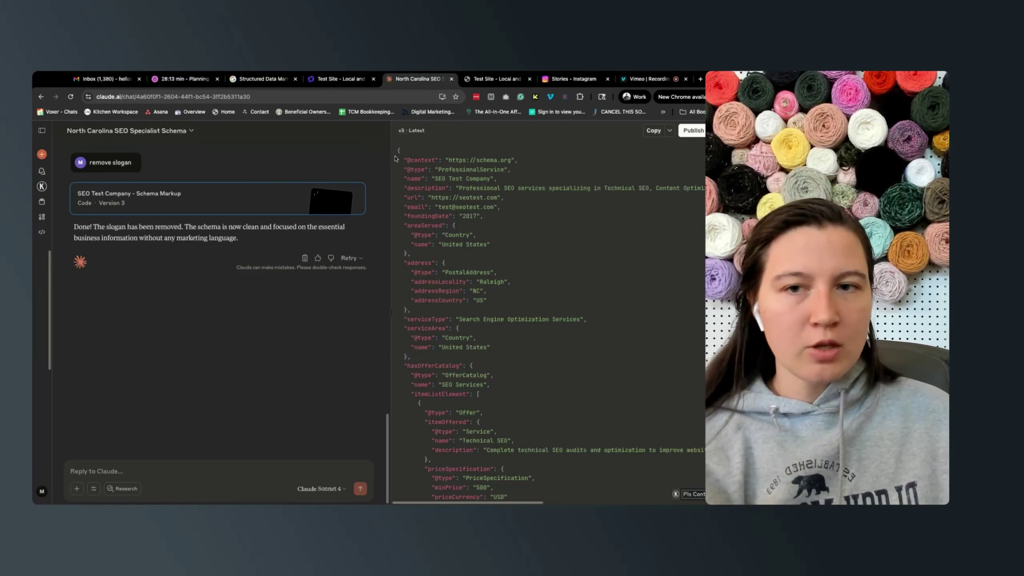
{"action": "left_click_drag", "start_coordinate": [399, 150], "coordinate": [526, 240]}
{"action": "left_click", "coordinate": [526, 240]}
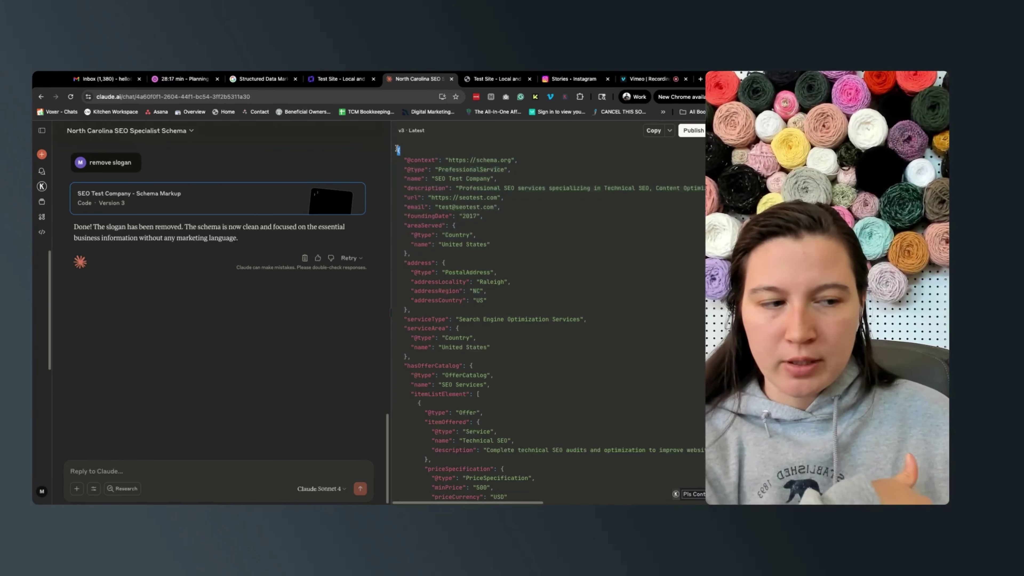
{"action": "left_click_drag", "start_coordinate": [397, 150], "coordinate": [548, 467]}
{"action": "left_click", "coordinate": [466, 471]}
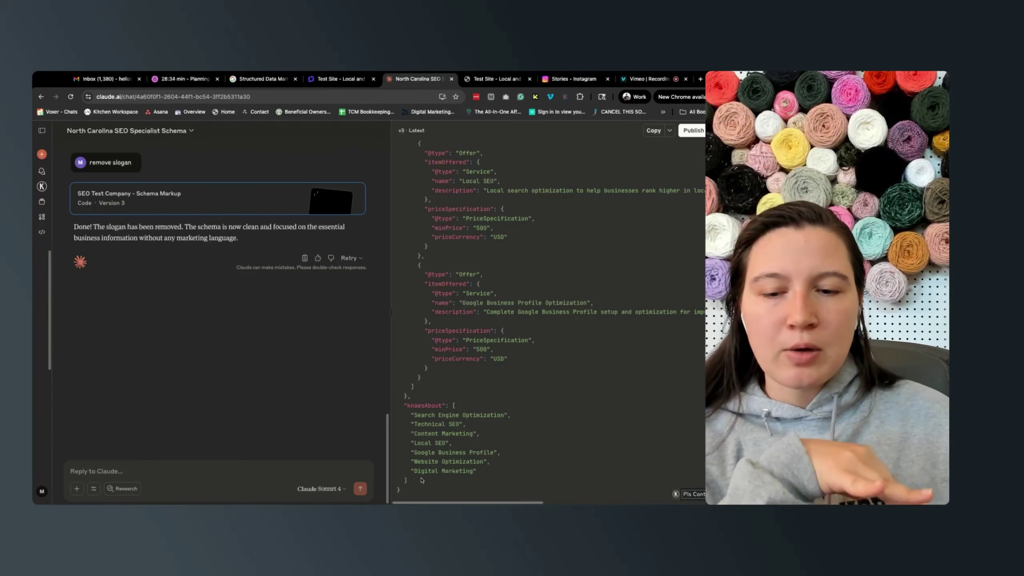
{"action": "left_click_drag", "start_coordinate": [412, 486], "coordinate": [466, 138]}
Switch to Hostinger Website Builder, check the schema markup in the Custom code integration, and try to update the website.
{"action": "left_click", "coordinate": [335, 78]}
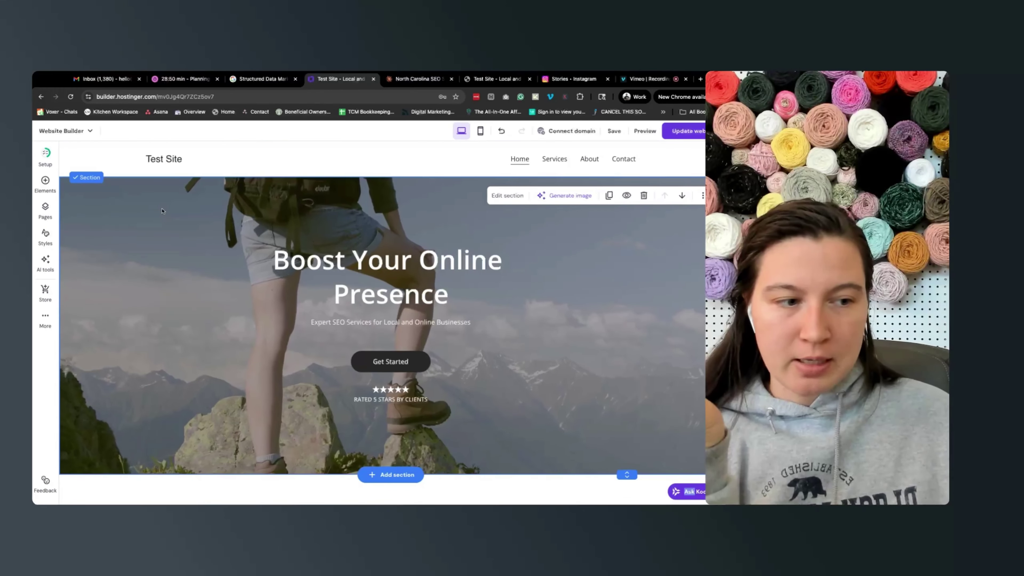
{"action": "left_click", "coordinate": [45, 319]}
{"action": "left_click", "coordinate": [121, 263]}
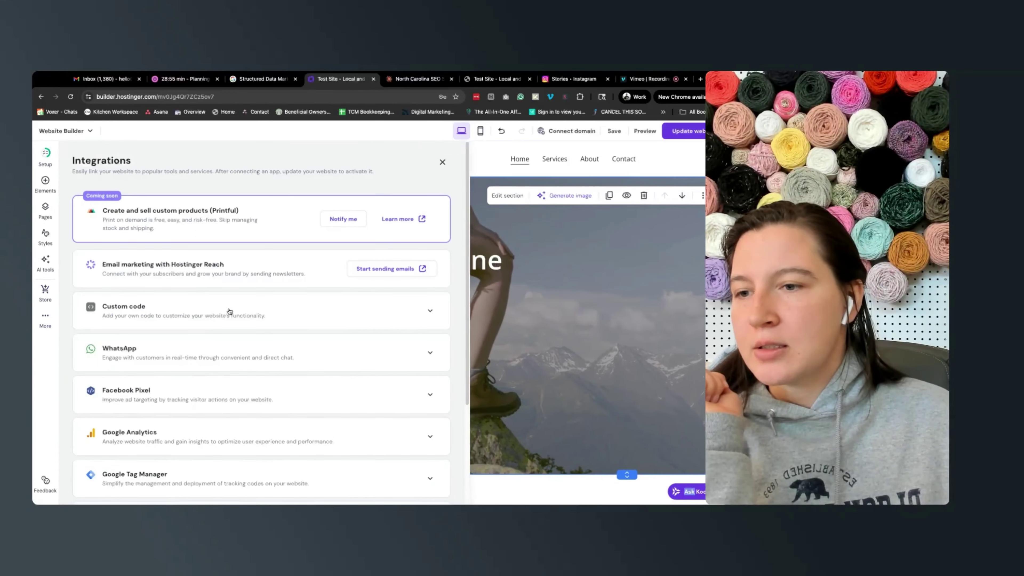
{"action": "left_click", "coordinate": [147, 310]}
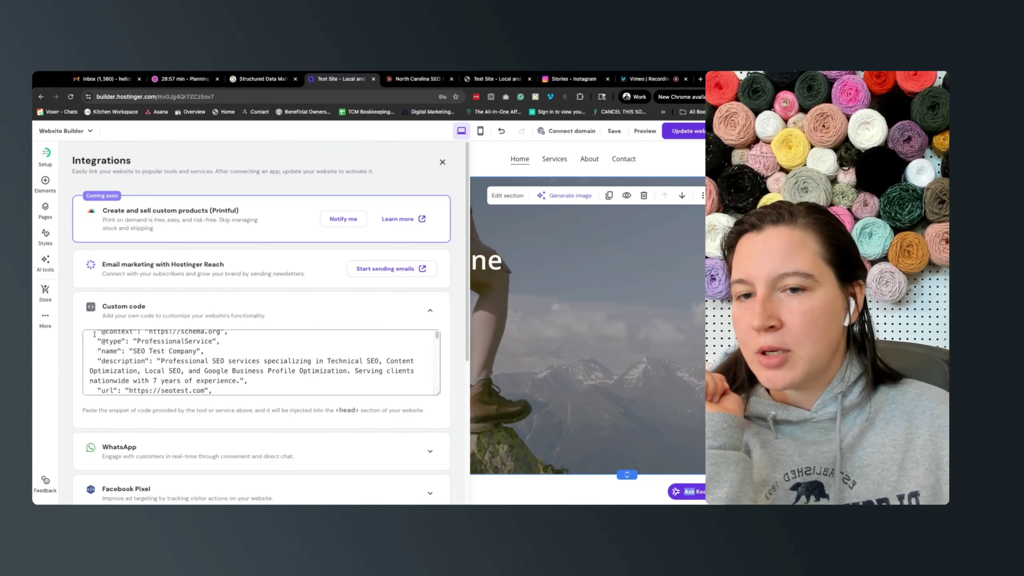
{"action": "scroll", "coordinate": [92, 333], "scroll_direction": "up", "scroll_amount": 2}
{"action": "scroll", "coordinate": [92, 333], "scroll_direction": "down", "scroll_amount": 5}
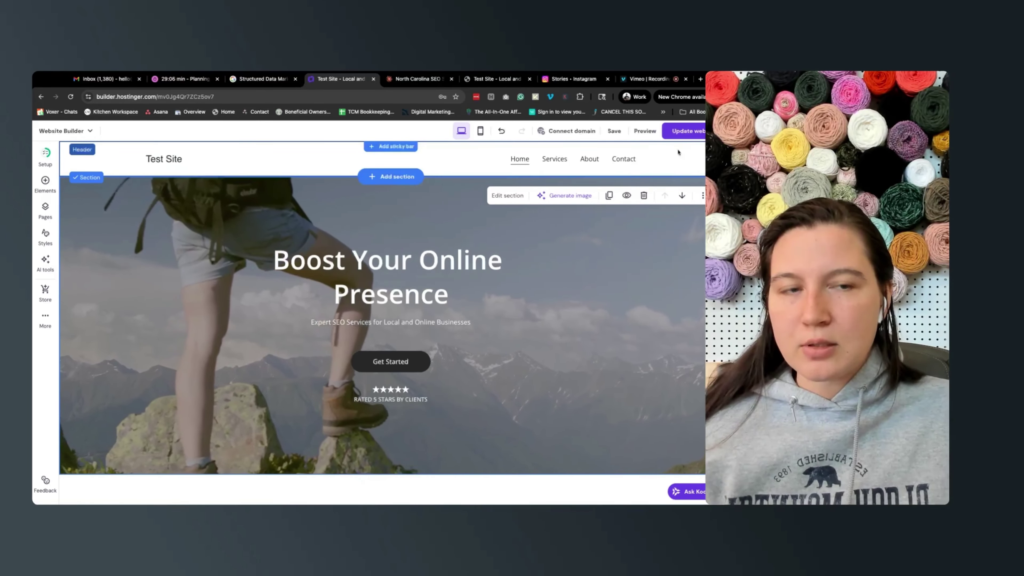
{"action": "left_click", "coordinate": [700, 137]}
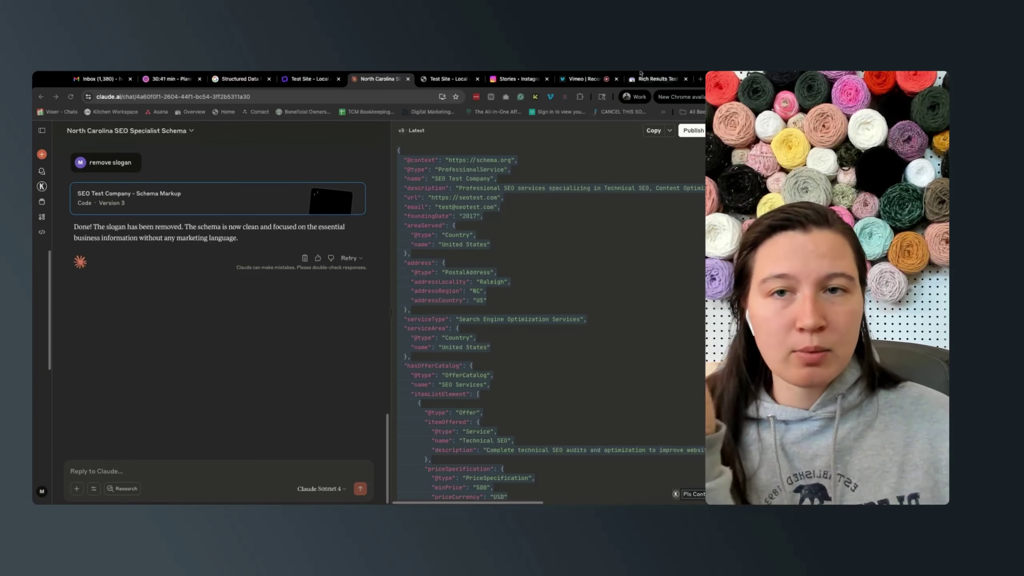
Switch to Google's Rich Results Test, paste the schema markup as code, and run the test.
{"action": "key", "text": "ctrl+shift+Tab"}
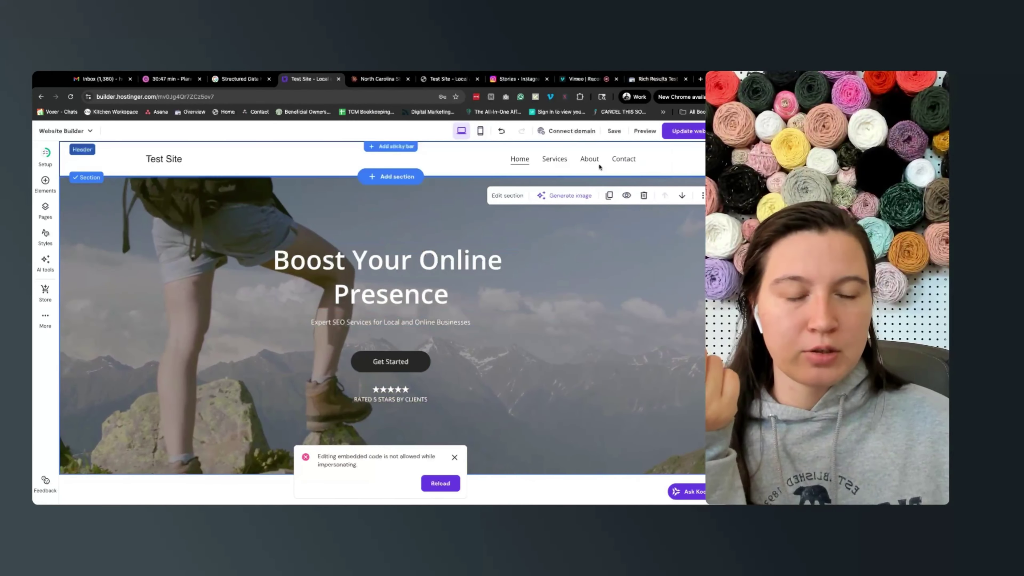
{"action": "key", "text": "ctrl+9"}
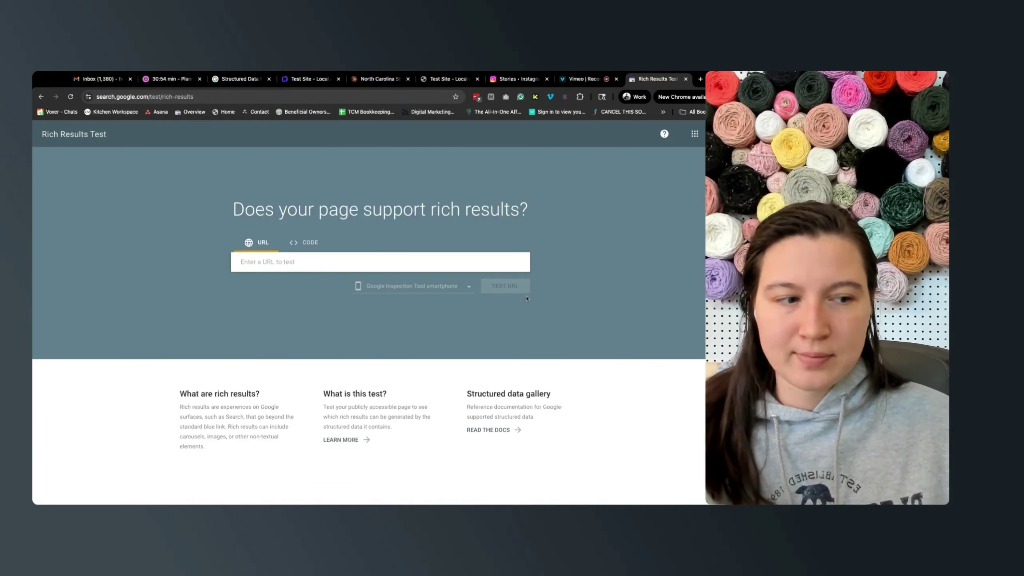
{"action": "left_click", "coordinate": [309, 247]}
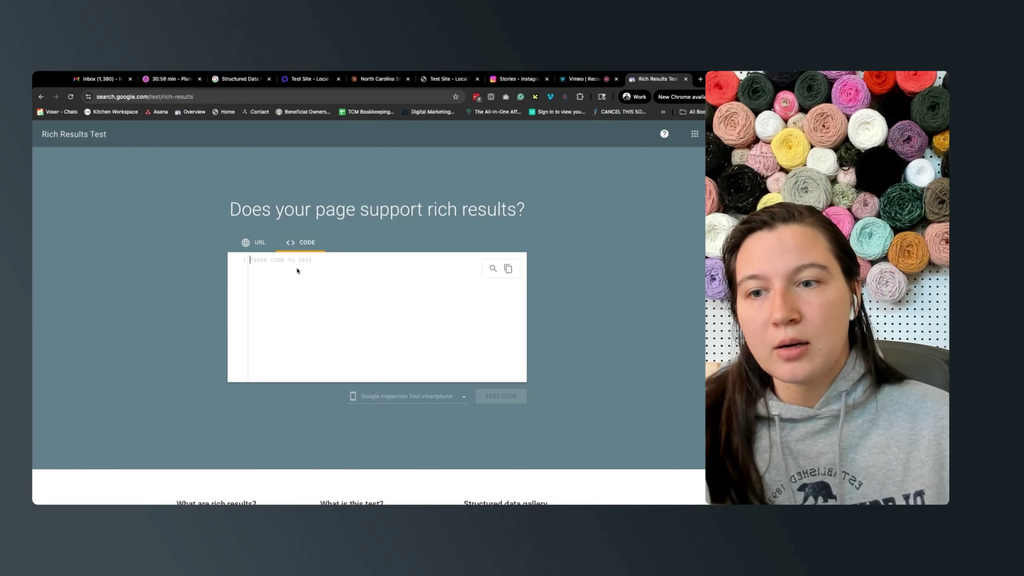
{"action": "key", "text": "super+v"}
{"action": "scroll", "coordinate": [297, 269], "scroll_direction": "down", "scroll_amount": 3}
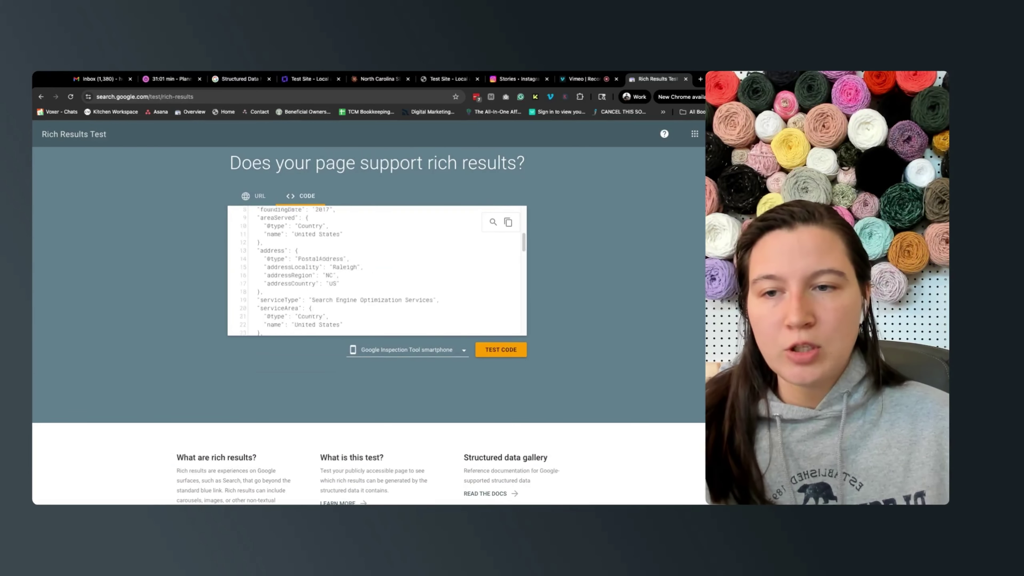
{"action": "scroll", "coordinate": [377, 270], "scroll_direction": "up", "scroll_amount": 3}
{"action": "left_click", "coordinate": [501, 350]}
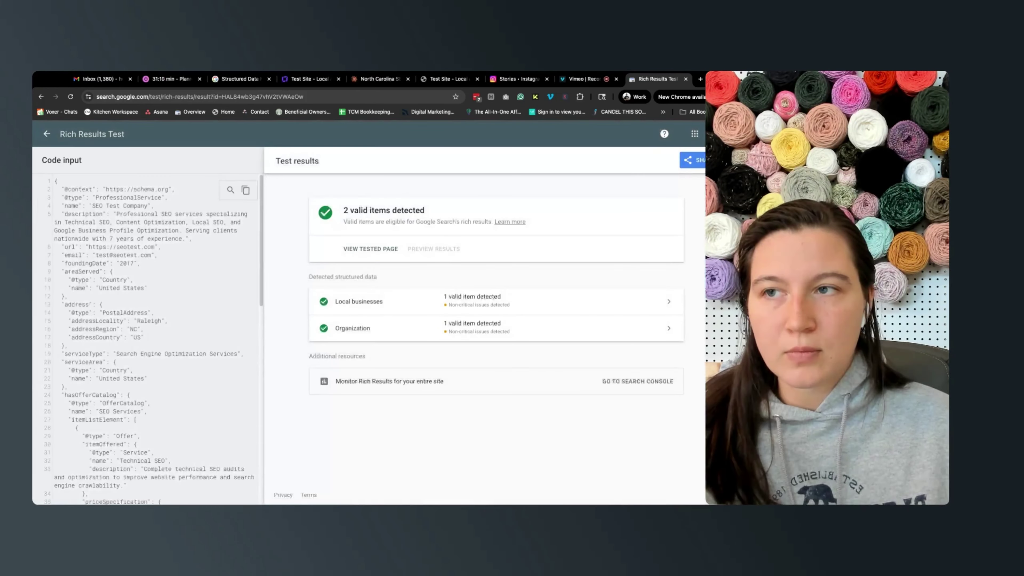
Review the tested code and the Local businesses result, expanding SEO Test Company to examine its issues and detected fields.
{"action": "scroll", "coordinate": [149, 338], "scroll_direction": "down", "scroll_amount": 10}
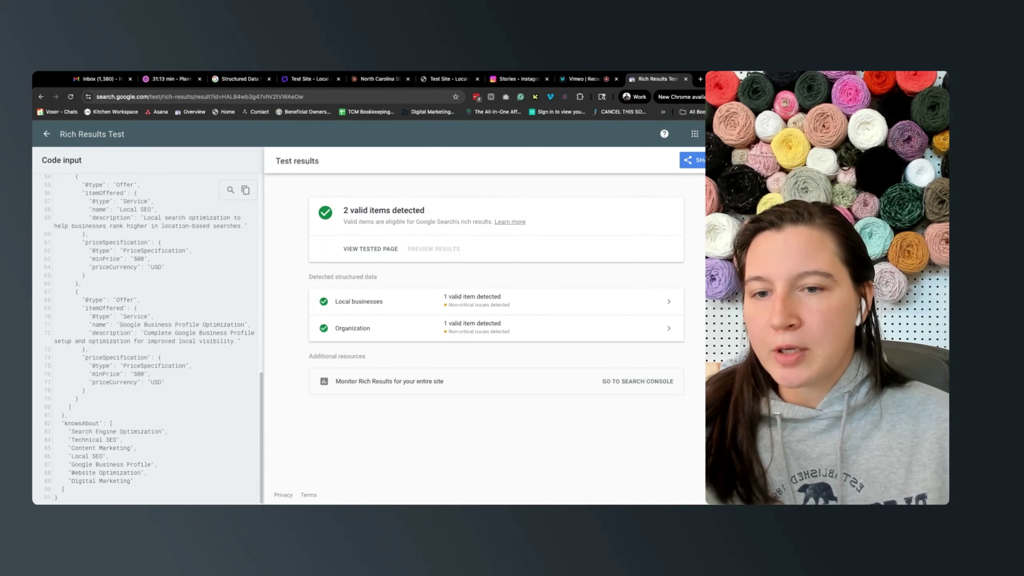
{"action": "triple_click", "coordinate": [384, 210]}
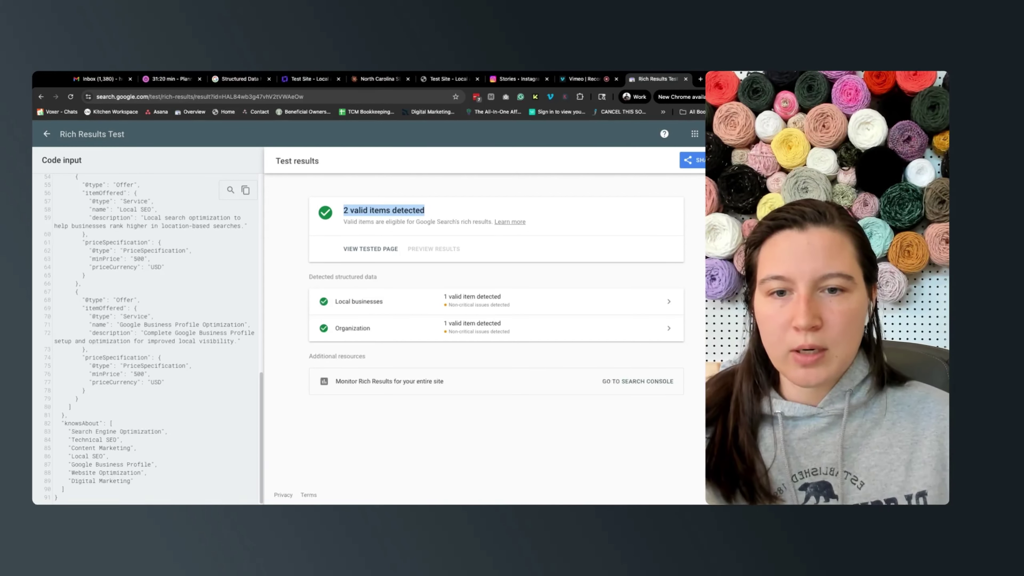
{"action": "left_click", "coordinate": [669, 301]}
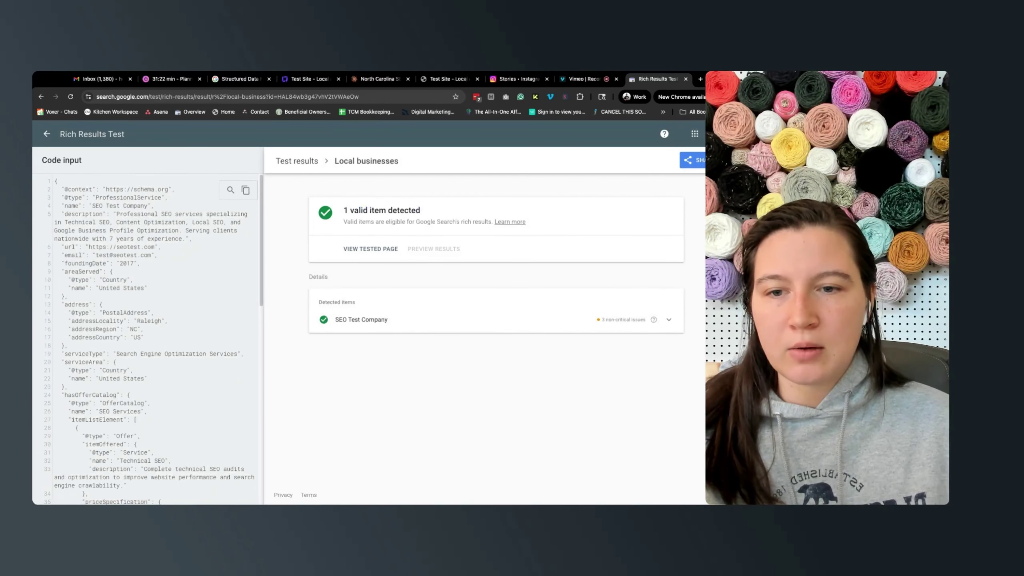
{"action": "left_click", "coordinate": [668, 319]}
{"action": "scroll", "coordinate": [663, 360], "scroll_direction": "down", "scroll_amount": 1}
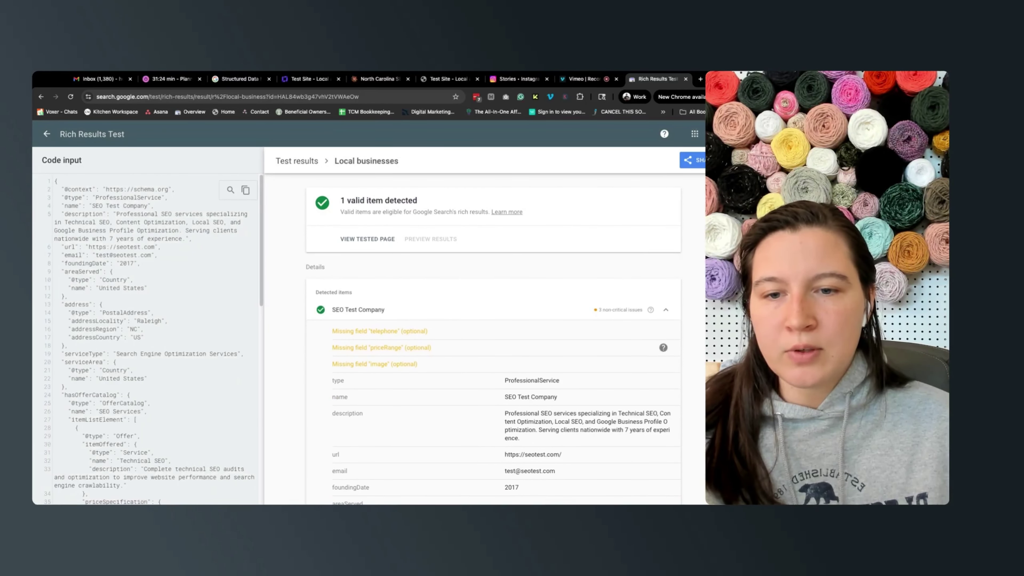
{"action": "scroll", "coordinate": [663, 360], "scroll_direction": "down", "scroll_amount": 8}
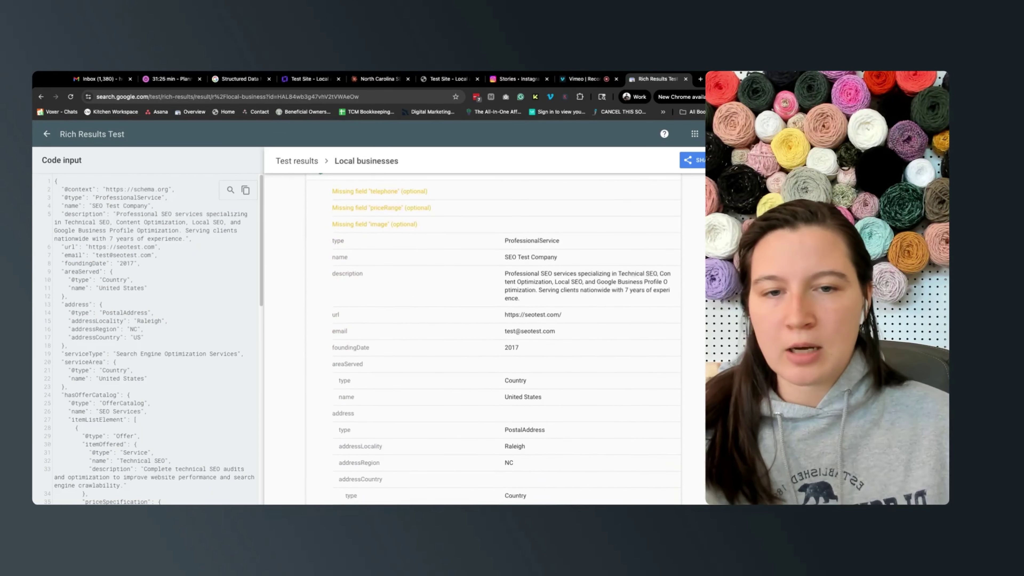
{"action": "scroll", "coordinate": [478, 336], "scroll_direction": "down", "scroll_amount": 10}
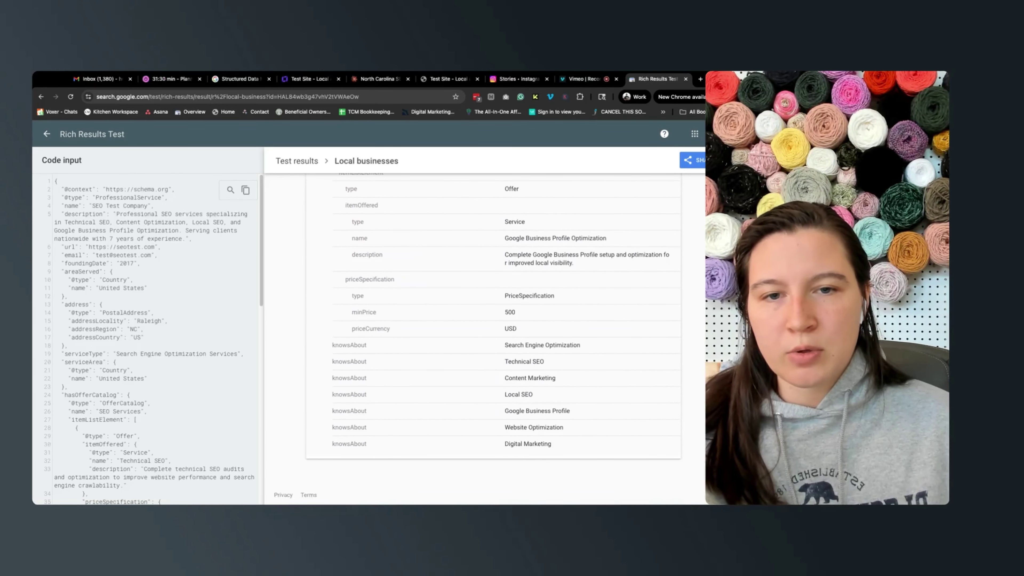
{"action": "scroll", "coordinate": [478, 339], "scroll_direction": "up", "scroll_amount": 10}
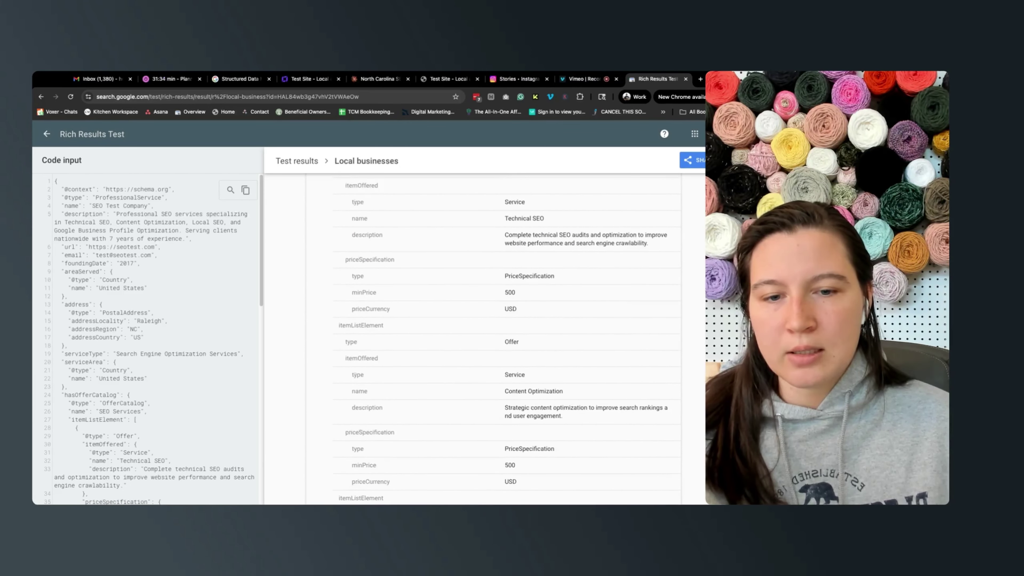
{"action": "scroll", "coordinate": [492, 339], "scroll_direction": "up", "scroll_amount": 10}
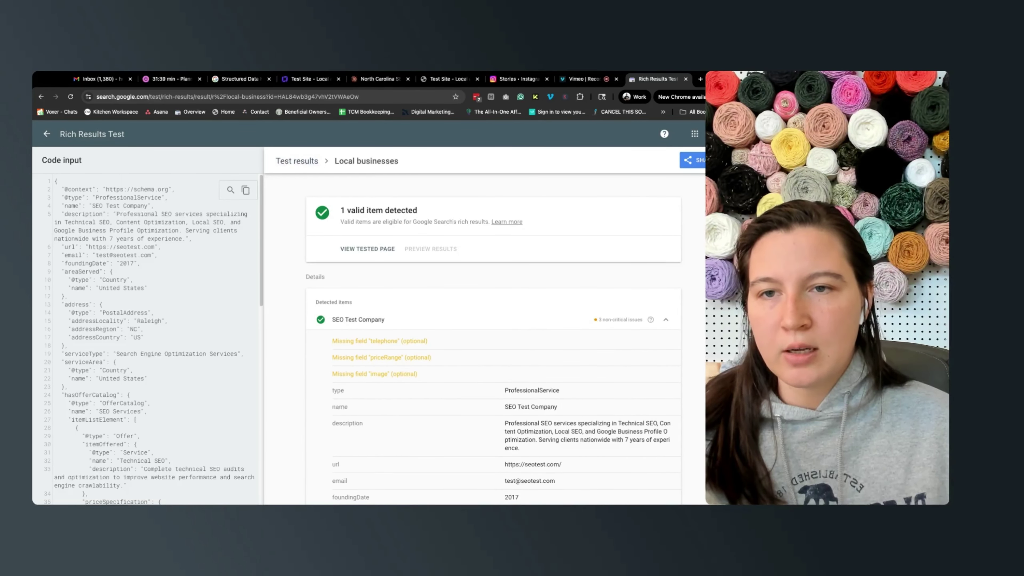
Return to the test results and examine the Organization result's detected fields for SEO Test Company.
{"action": "left_click", "coordinate": [297, 160]}
{"action": "left_click", "coordinate": [410, 328]}
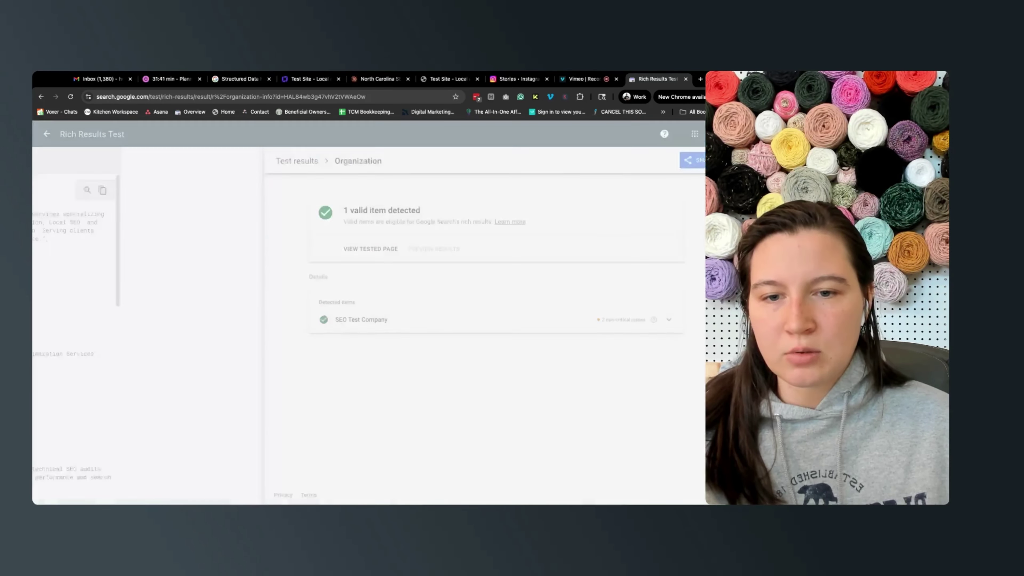
{"action": "scroll", "coordinate": [492, 323], "scroll_direction": "down", "scroll_amount": 20}
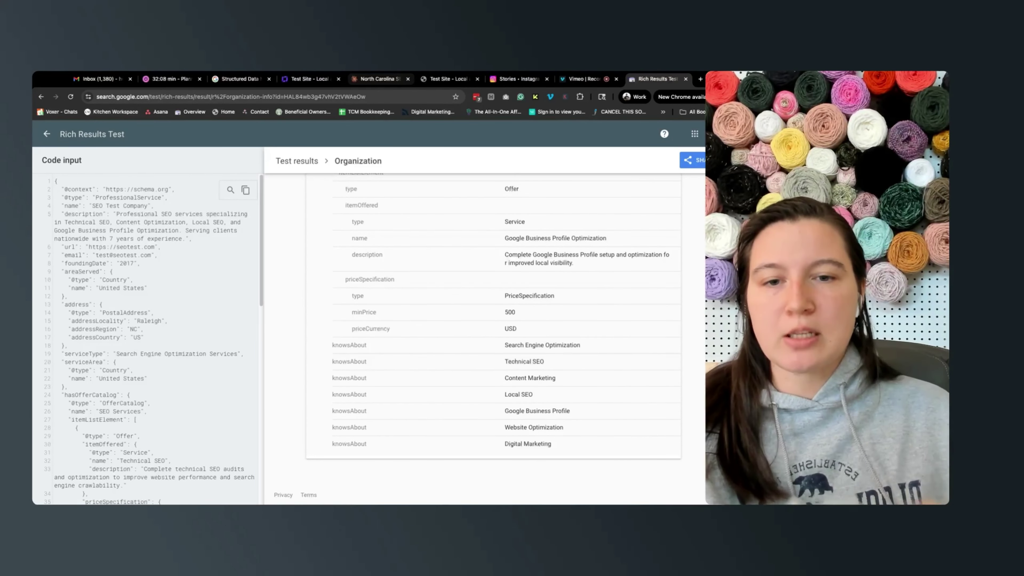
Switch back to Hostinger Website Builder and dismiss the embedded-code error notification.
{"action": "left_click", "coordinate": [321, 79]}
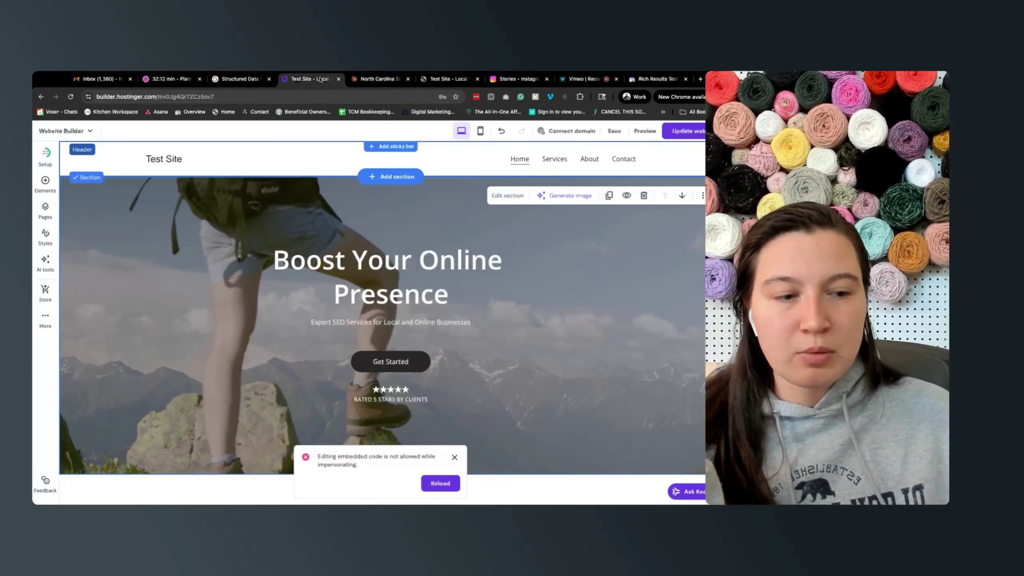
{"action": "left_click", "coordinate": [455, 459]}
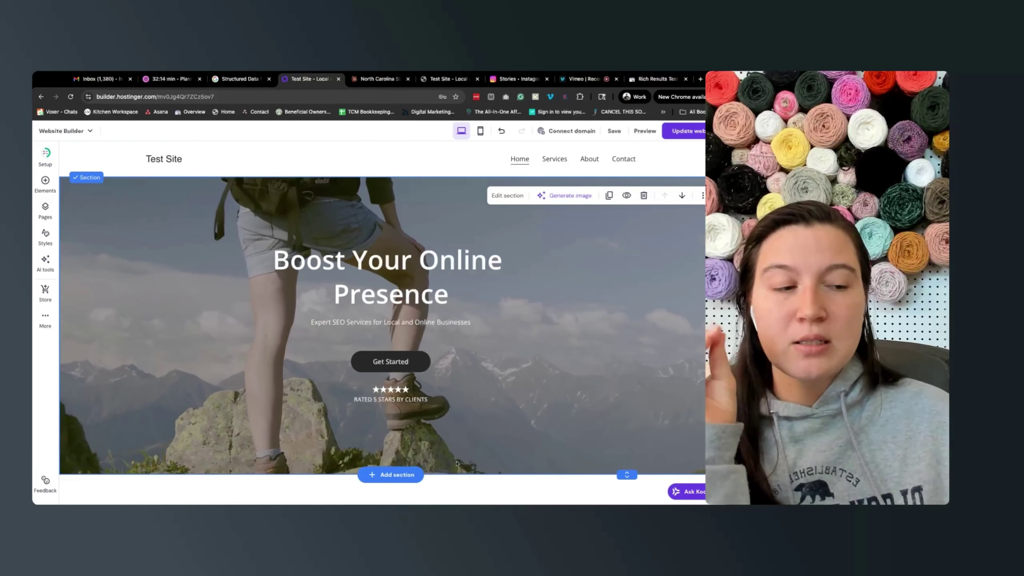